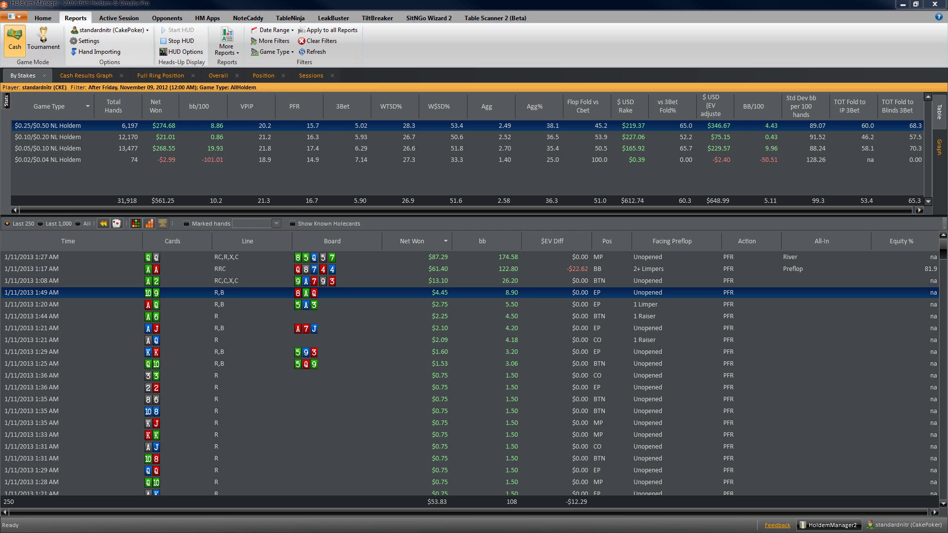
Apply the extra filter toggle next to 'All' above the By Stakes hand list.
{"action": "left_click", "coordinate": [103, 223]}
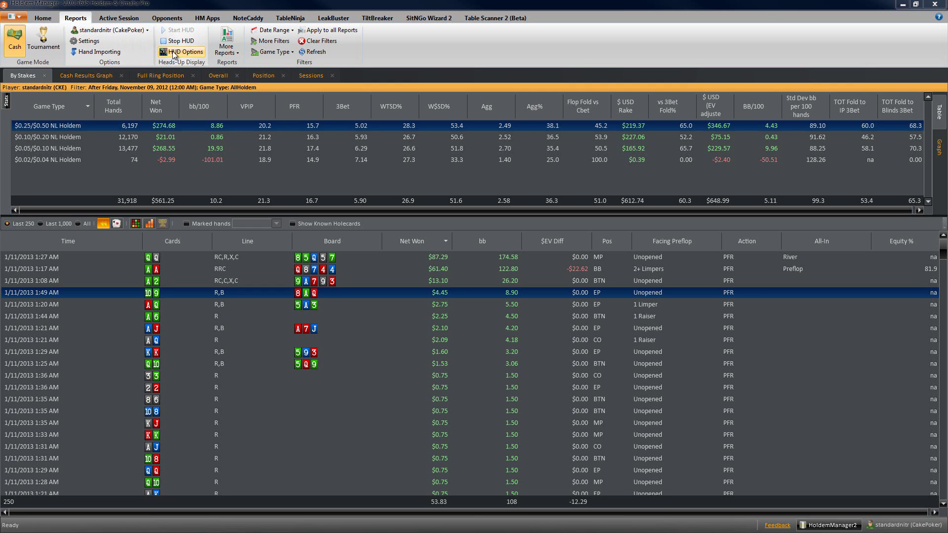
Pass through Home back to Reports and open HUD Options for the Default 2.0 HUD.
{"action": "left_click", "coordinate": [51, 19]}
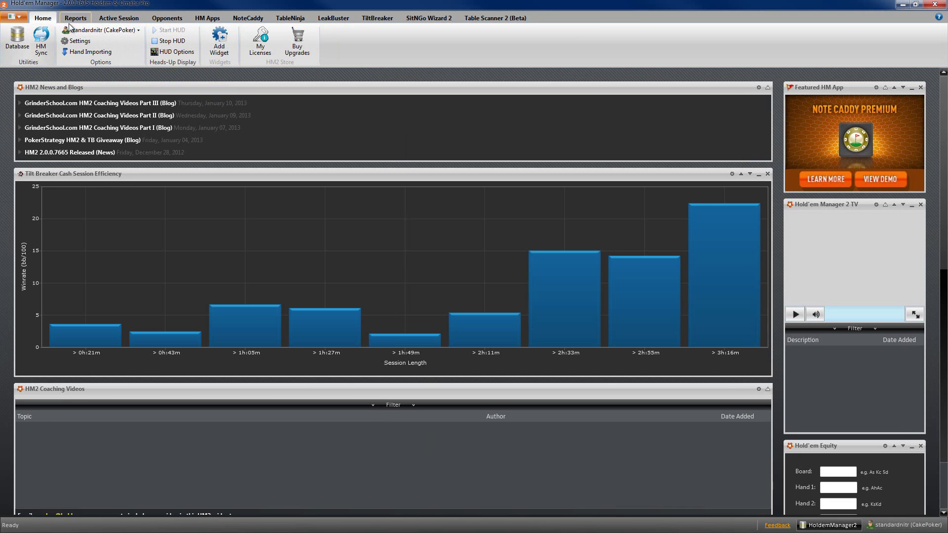
{"action": "left_click", "coordinate": [73, 18]}
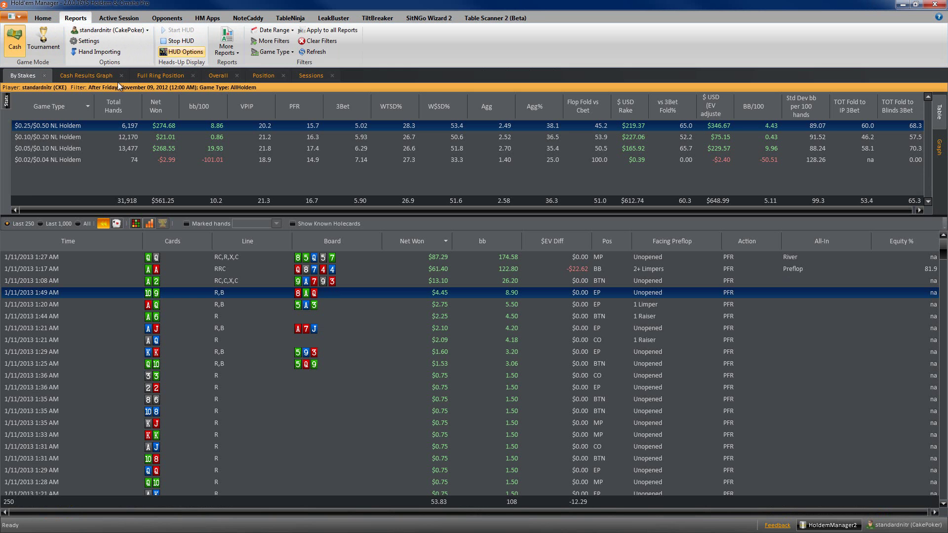
{"action": "left_click", "coordinate": [200, 51]}
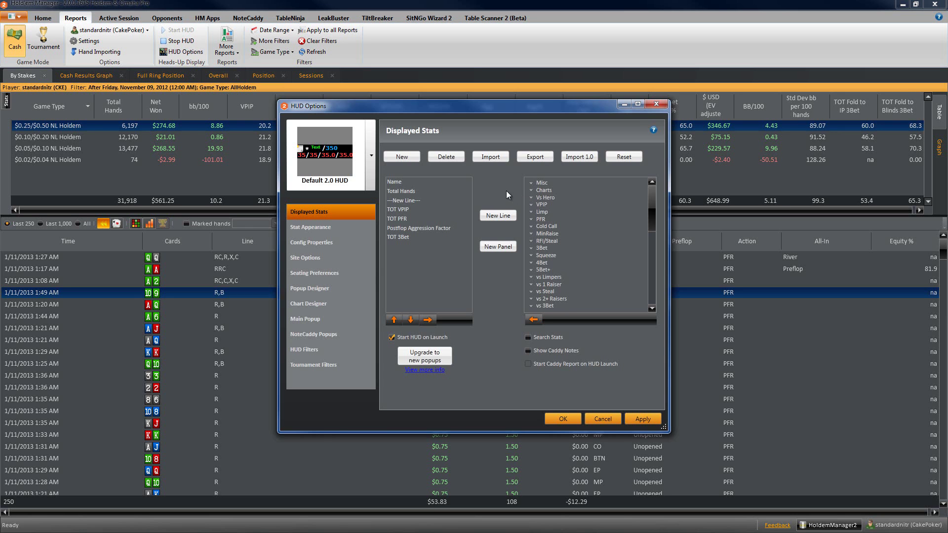
Import the 'nitreg' custom HUD .xml file from the Desktop.
{"action": "left_click", "coordinate": [490, 158]}
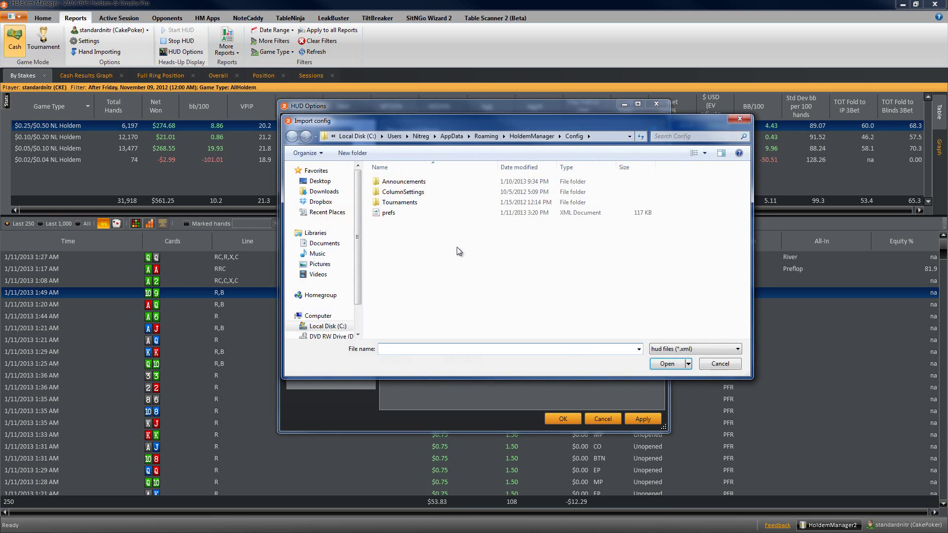
{"action": "left_click", "coordinate": [320, 181]}
{"action": "left_click", "coordinate": [415, 351]}
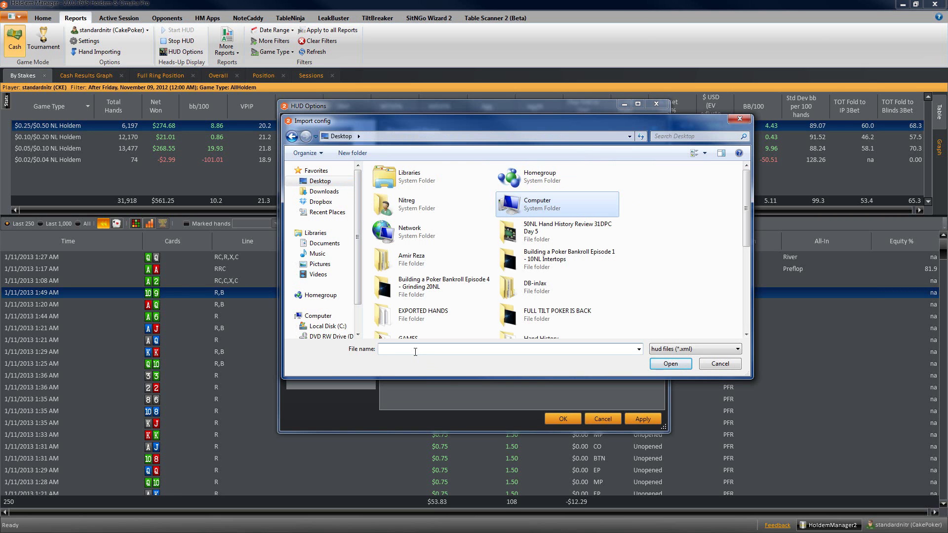
{"action": "type", "text": "nitreg"}
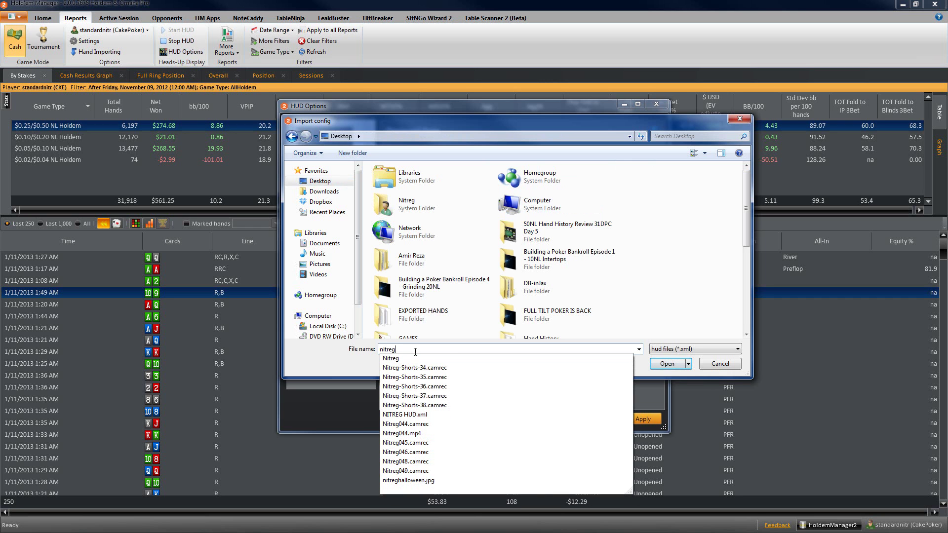
{"action": "left_click", "coordinate": [429, 413]}
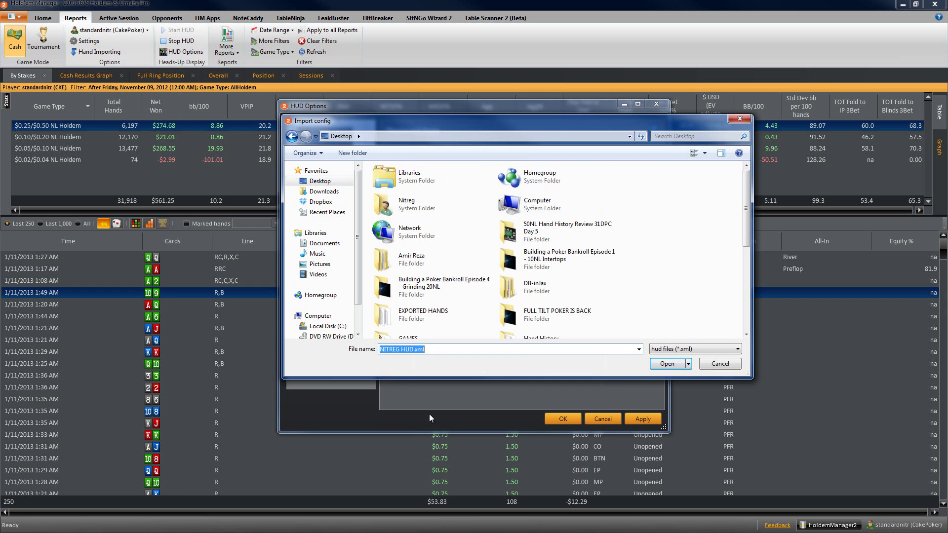
{"action": "left_click", "coordinate": [673, 367]}
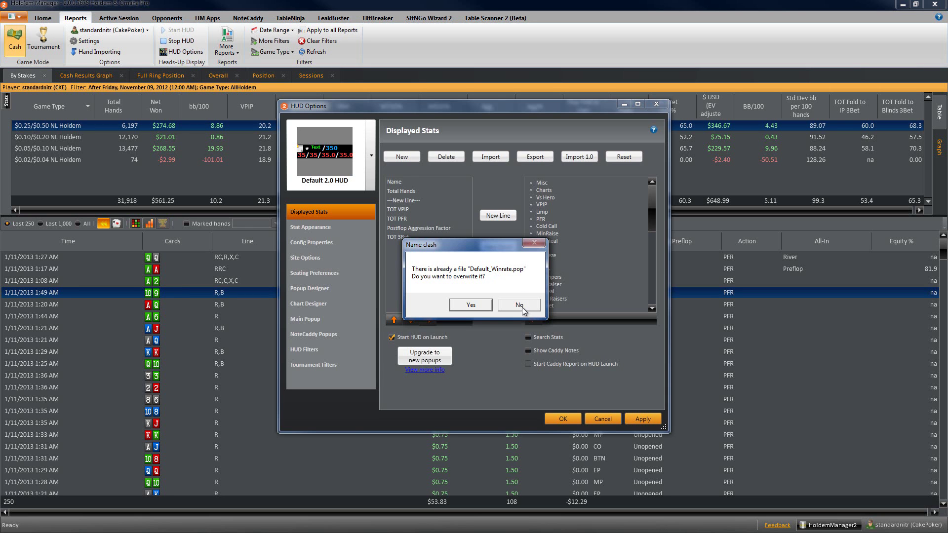
Overwrite every clashing popup file, from Default_Winrate.pop on, and the existing default configuration.
{"action": "left_click", "coordinate": [475, 306]}
{"action": "left_click", "coordinate": [472, 304]}
{"action": "left_click", "coordinate": [470, 303]}
{"action": "left_click", "coordinate": [470, 303]}
{"action": "left_click", "coordinate": [470, 303]}
{"action": "left_click", "coordinate": [470, 303]}
{"action": "left_click", "coordinate": [471, 304]}
{"action": "left_click", "coordinate": [471, 304]}
{"action": "left_click", "coordinate": [470, 304]}
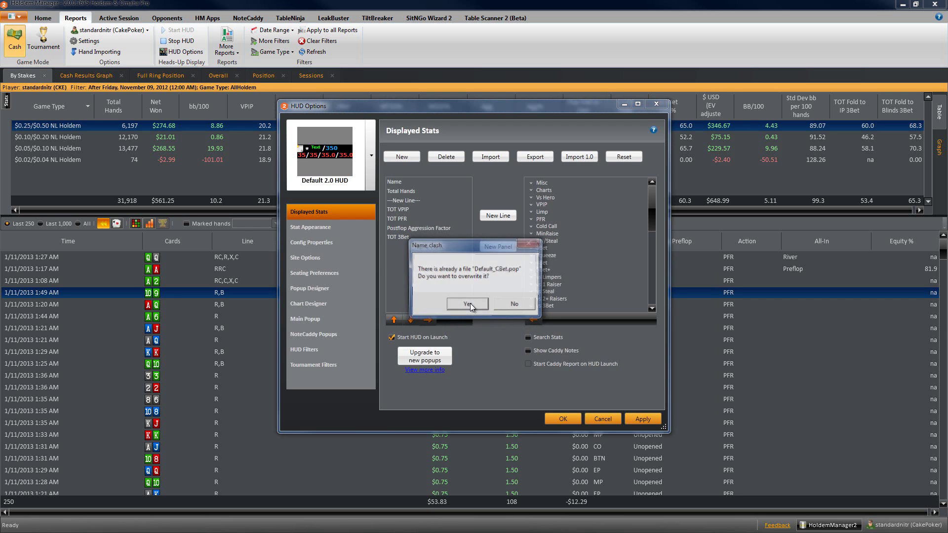
{"action": "left_click", "coordinate": [470, 303]}
{"action": "left_click", "coordinate": [470, 304]}
{"action": "left_click", "coordinate": [471, 304]}
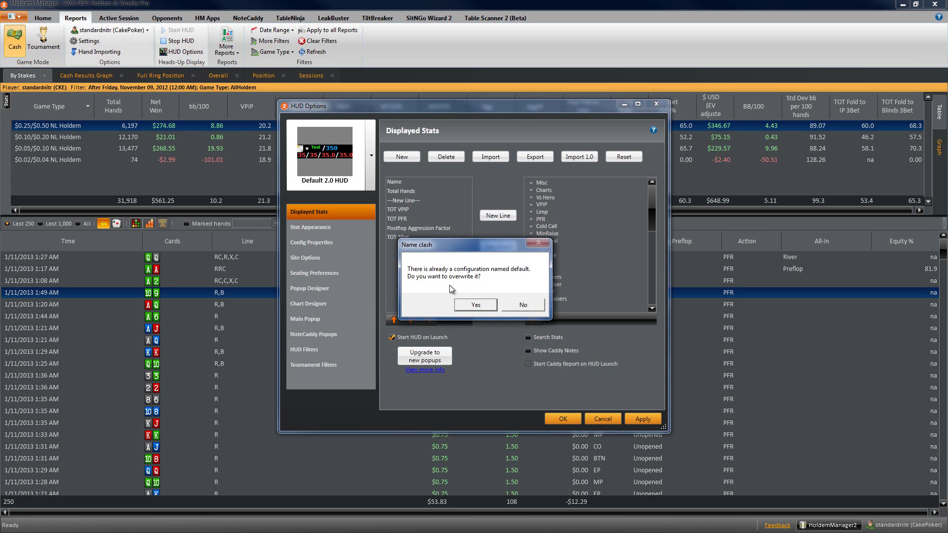
{"action": "left_click", "coordinate": [475, 305]}
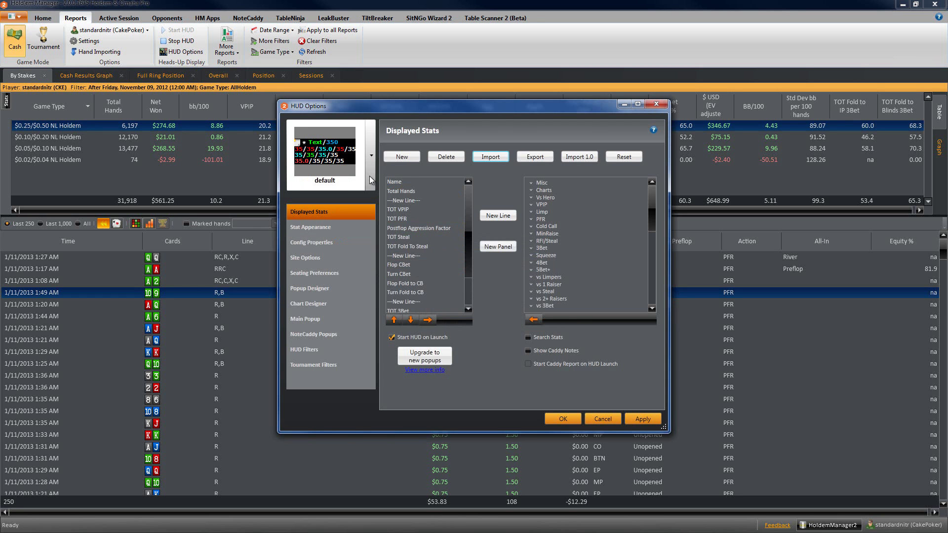
{"action": "left_click", "coordinate": [375, 160]}
{"action": "left_click", "coordinate": [374, 159]}
{"action": "left_click", "coordinate": [374, 157]}
{"action": "left_click", "coordinate": [372, 154]}
{"action": "left_click", "coordinate": [372, 154]}
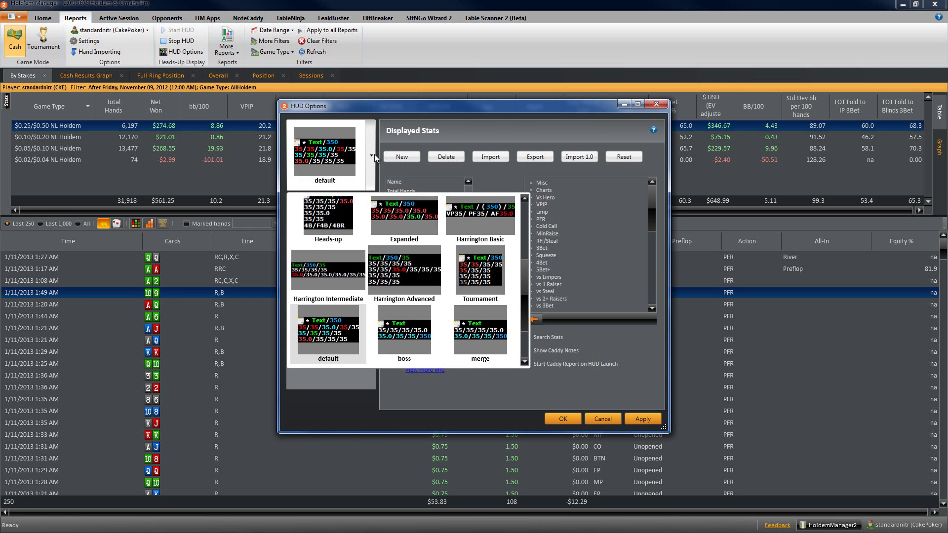
{"action": "left_click", "coordinate": [374, 154]}
{"action": "left_click", "coordinate": [374, 154]}
{"action": "scroll", "coordinate": [366, 333], "scroll_direction": "down", "scroll_amount": 2}
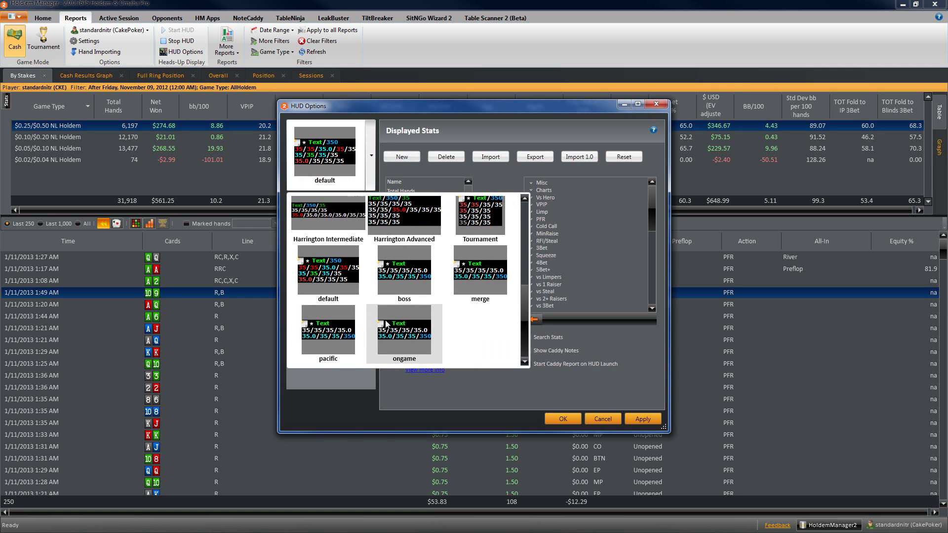
{"action": "left_click", "coordinate": [340, 286]}
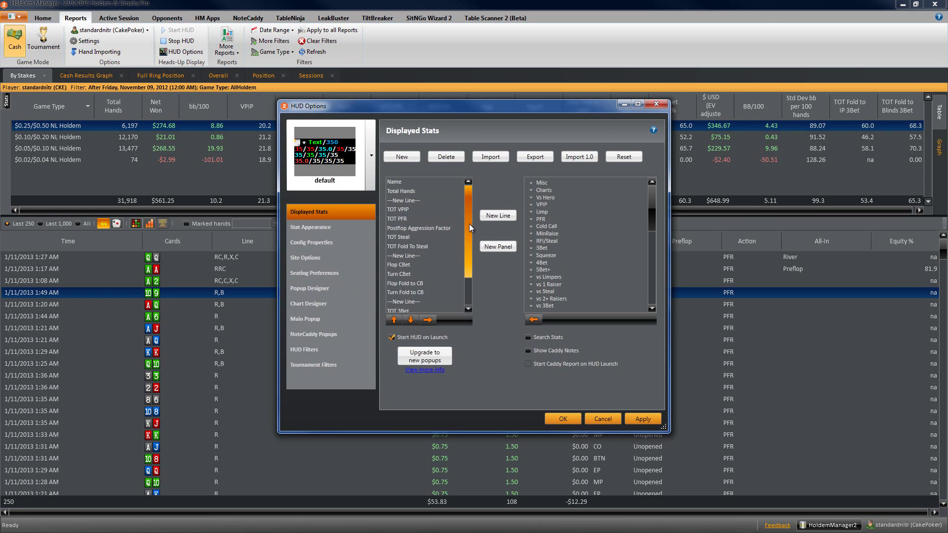
{"action": "left_click_drag", "start_coordinate": [467, 217], "coordinate": [461, 193]}
{"action": "left_click_drag", "start_coordinate": [466, 236], "coordinate": [470, 297]}
{"action": "left_click", "coordinate": [443, 304]}
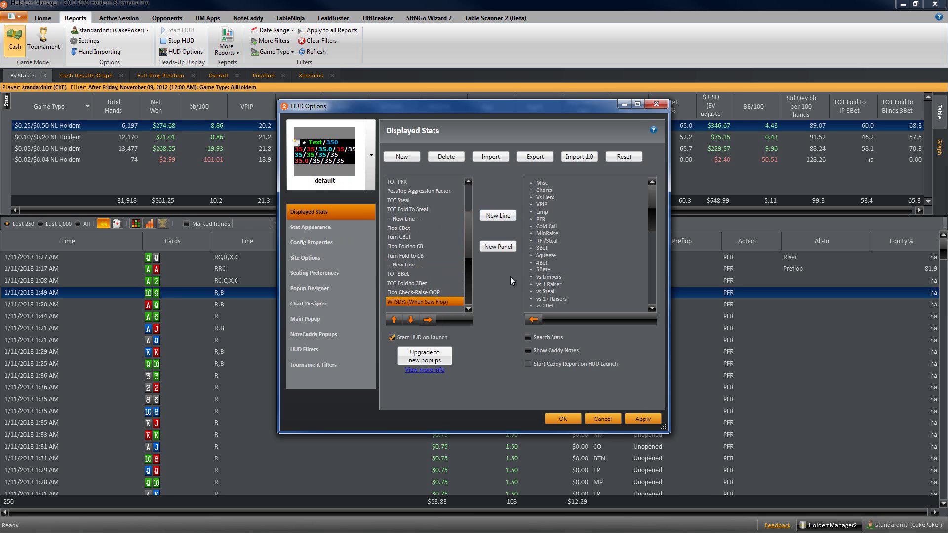
Add a new line after WTSD% and select TOT 5Bet (Raise 4Bet) in the 5Bet+ group.
{"action": "left_click", "coordinate": [500, 216]}
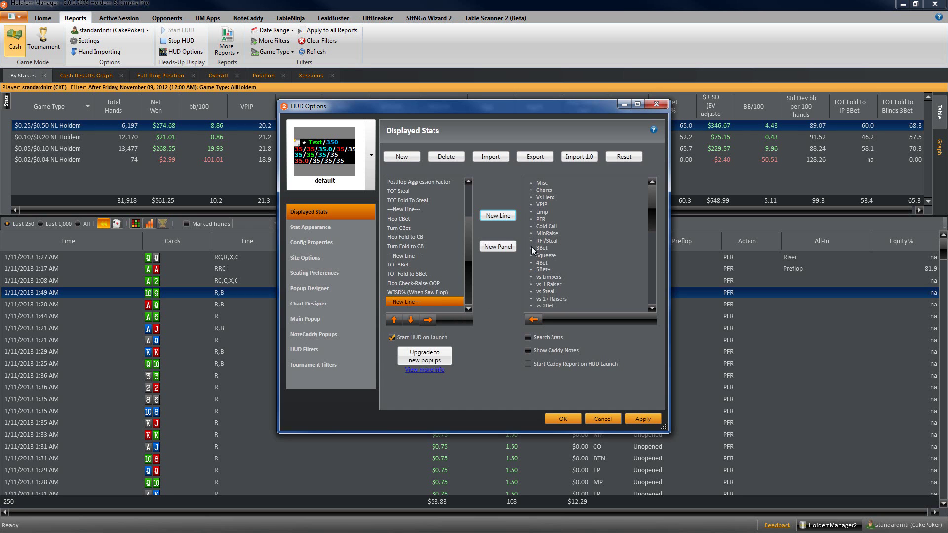
{"action": "mouse_move", "coordinate": [650, 195]}
{"action": "left_mouse_down"}
{"action": "mouse_move", "coordinate": [649, 218]}
{"action": "mouse_move", "coordinate": [651, 194]}
{"action": "left_mouse_up"}
{"action": "left_click", "coordinate": [532, 270]}
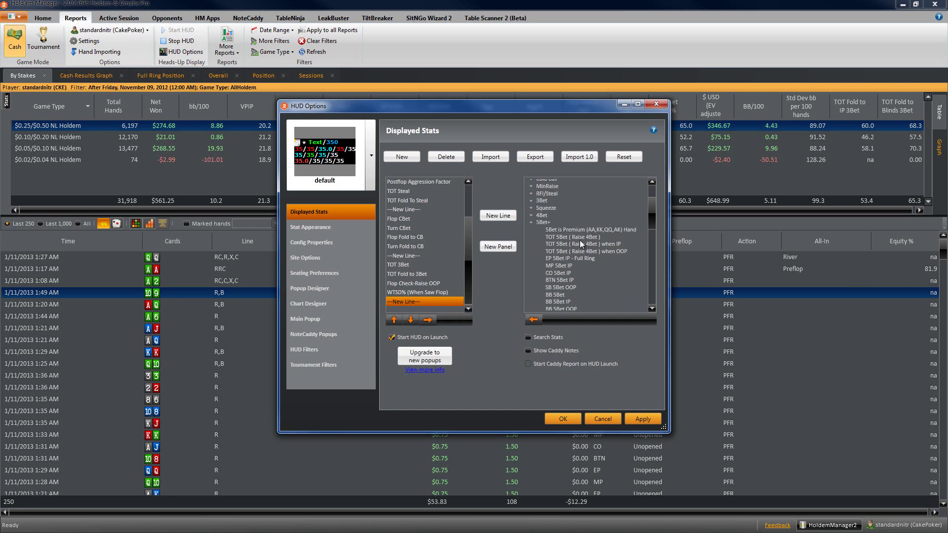
{"action": "left_click", "coordinate": [580, 229]}
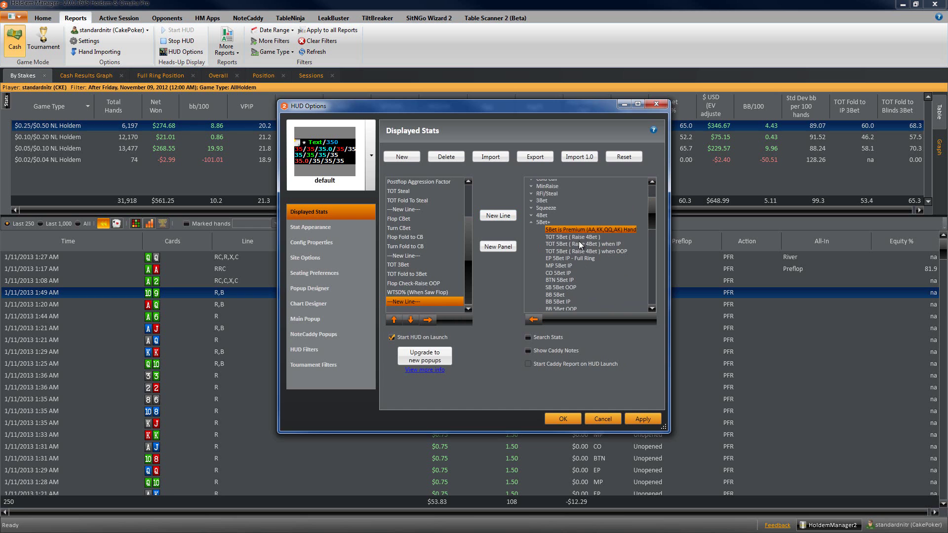
{"action": "left_click", "coordinate": [570, 239]}
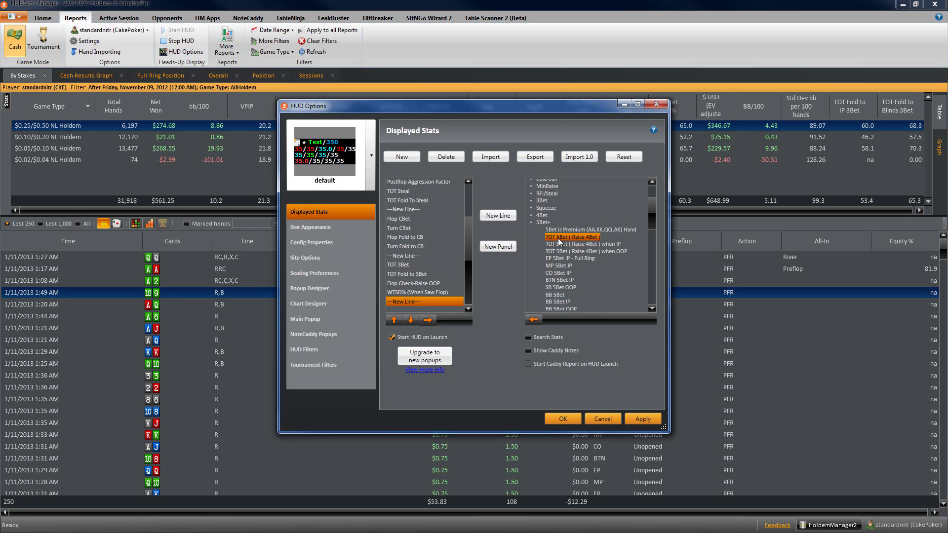
{"action": "scroll", "coordinate": [577, 233], "scroll_direction": "up", "scroll_amount": 1}
{"action": "scroll", "coordinate": [578, 249], "scroll_direction": "down", "scroll_amount": 1}
Search the stats for '5bet' and add TOT Call 5Bet to the new last line.
{"action": "left_click", "coordinate": [529, 338]}
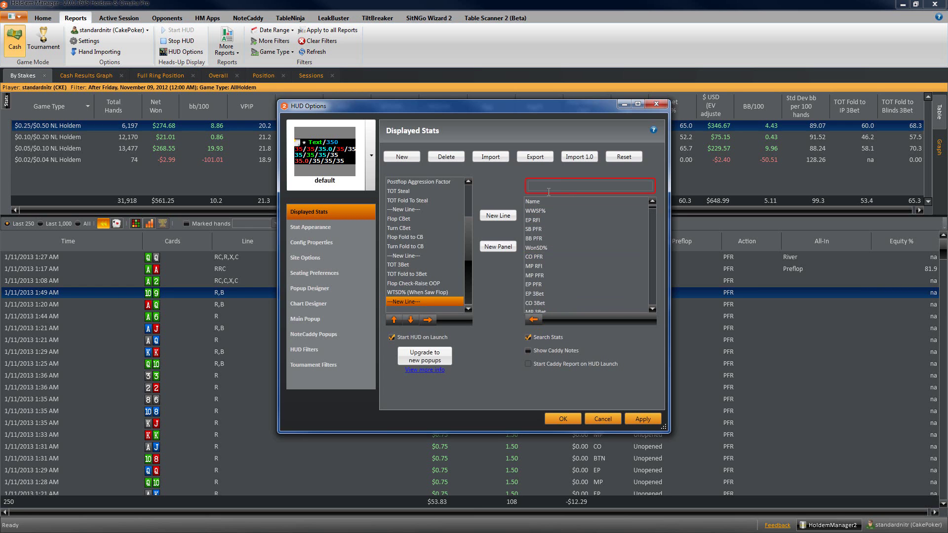
{"action": "type", "text": "5-bet"}
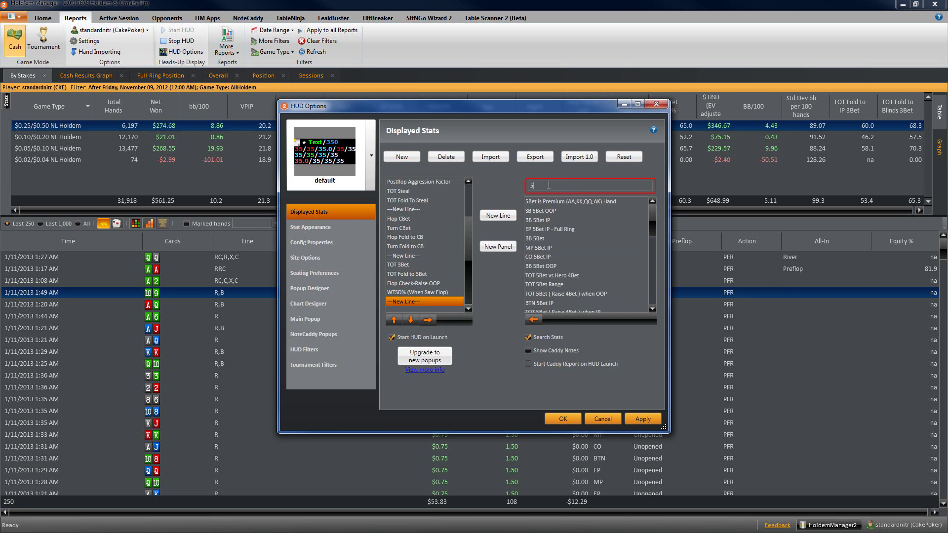
{"action": "key", "text": "BackSpace"}
{"action": "key", "text": "BackSpace"}
{"action": "key", "text": "BackSpace"}
{"action": "type", "text": "bet"}
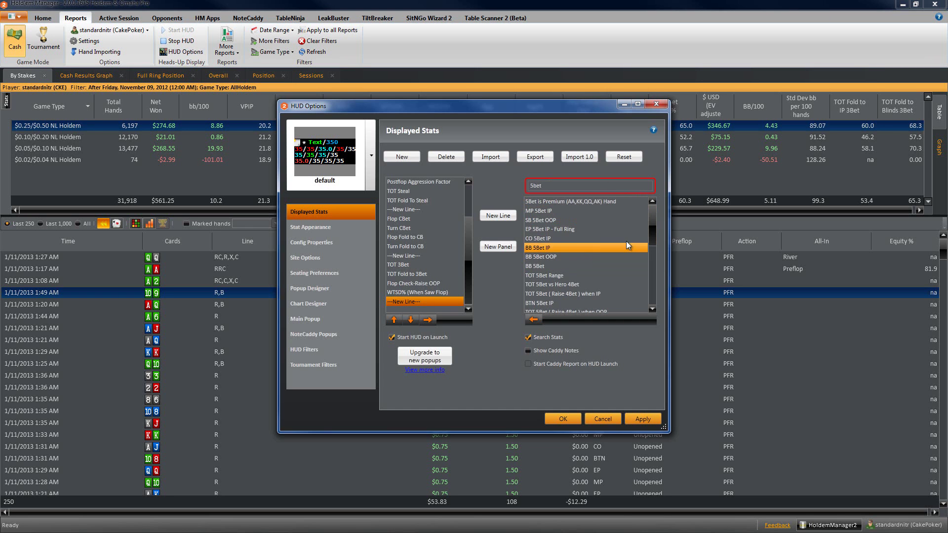
{"action": "left_click", "coordinate": [560, 220]}
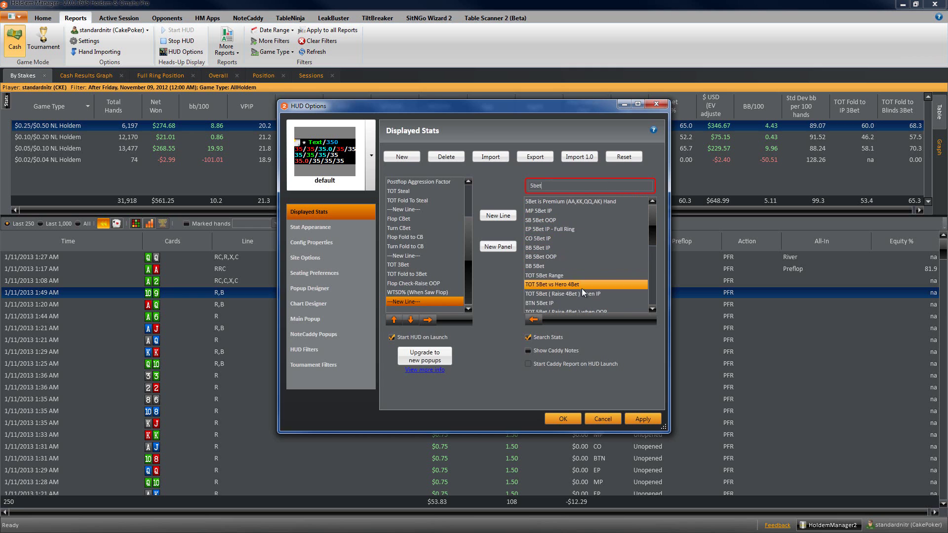
{"action": "left_click", "coordinate": [561, 295]}
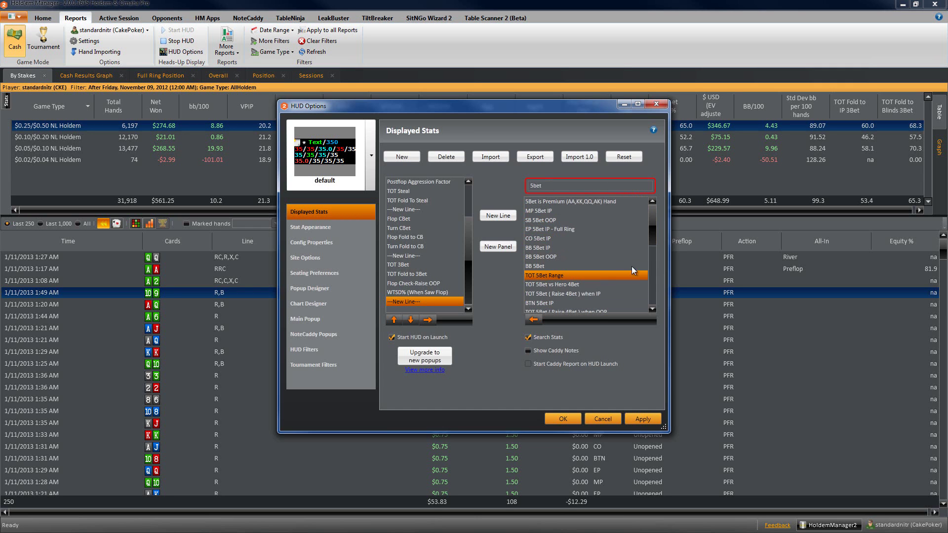
{"action": "scroll", "coordinate": [652, 251], "scroll_direction": "down", "scroll_amount": 5}
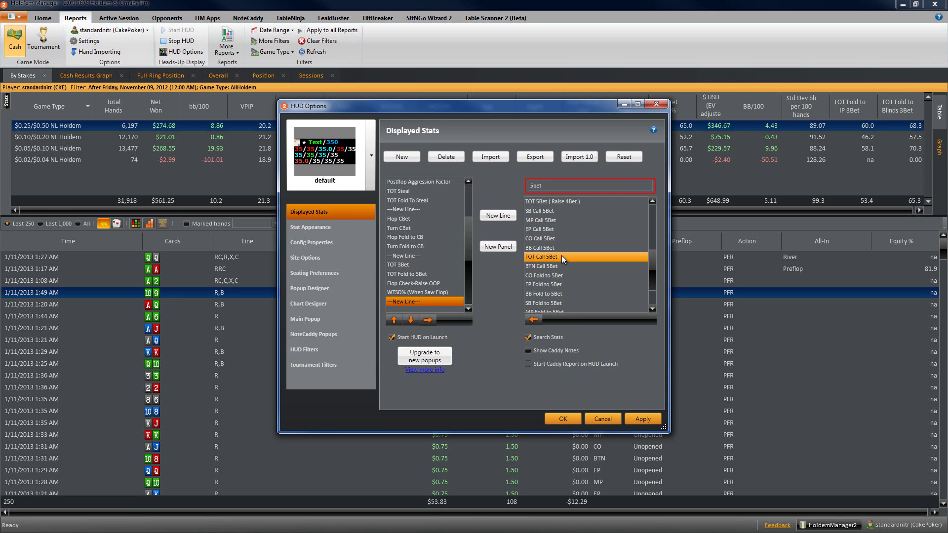
{"action": "left_click", "coordinate": [560, 257]}
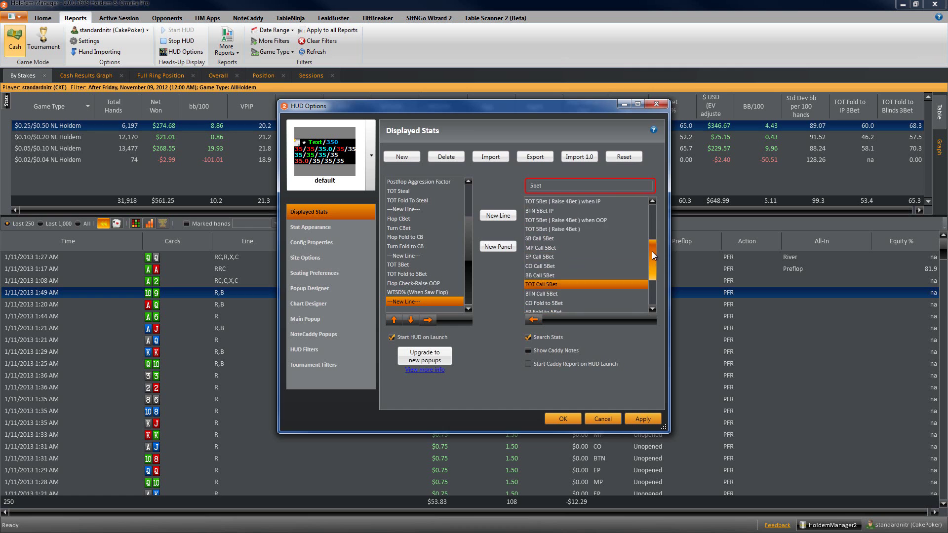
{"action": "scroll", "coordinate": [653, 262], "scroll_direction": "down", "scroll_amount": 1}
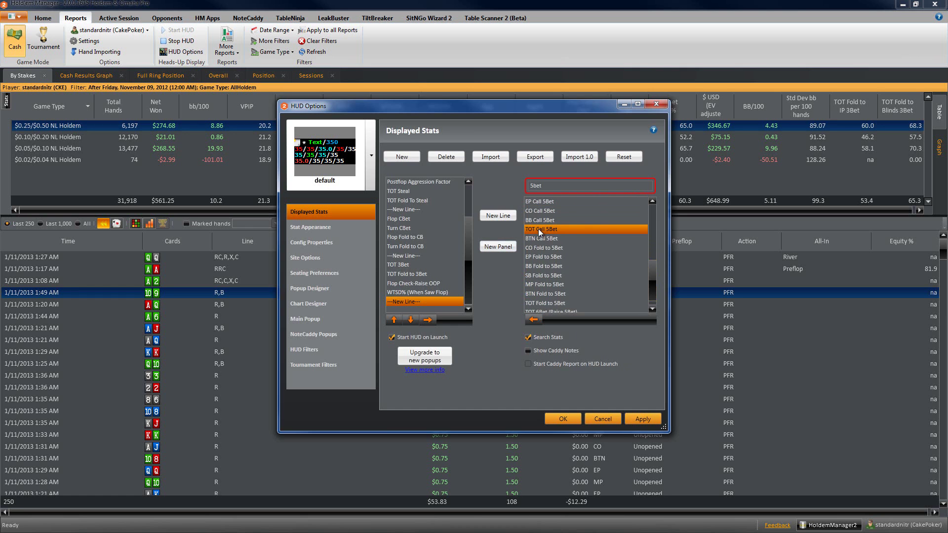
{"action": "left_click", "coordinate": [536, 318]}
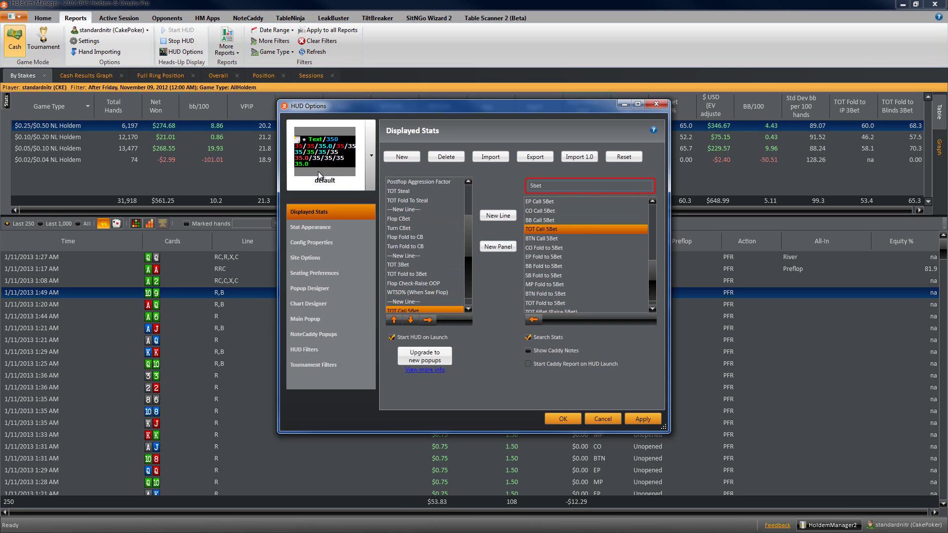
Remove the newly added TOT Call 5Bet stat from the displayed stats.
{"action": "left_click", "coordinate": [403, 256]}
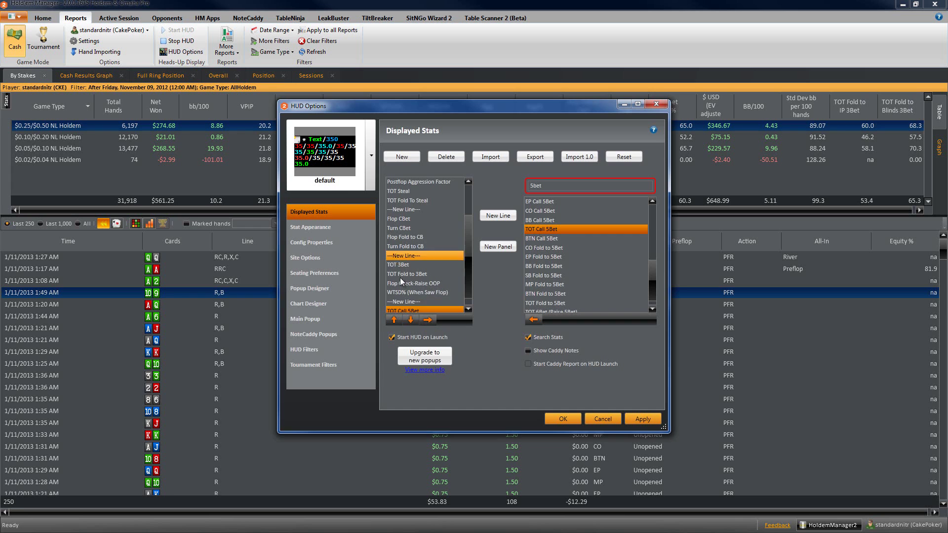
{"action": "left_click", "coordinate": [408, 311]}
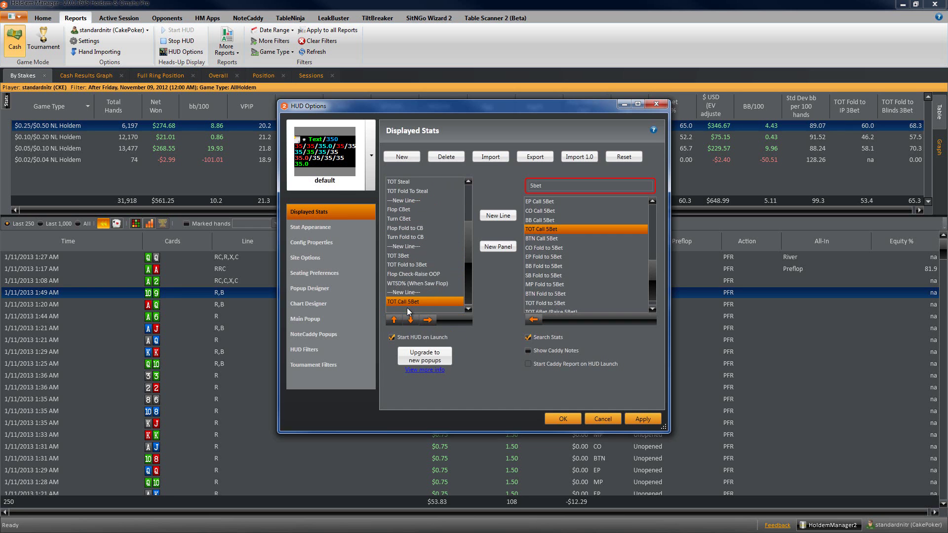
{"action": "left_click", "coordinate": [431, 320]}
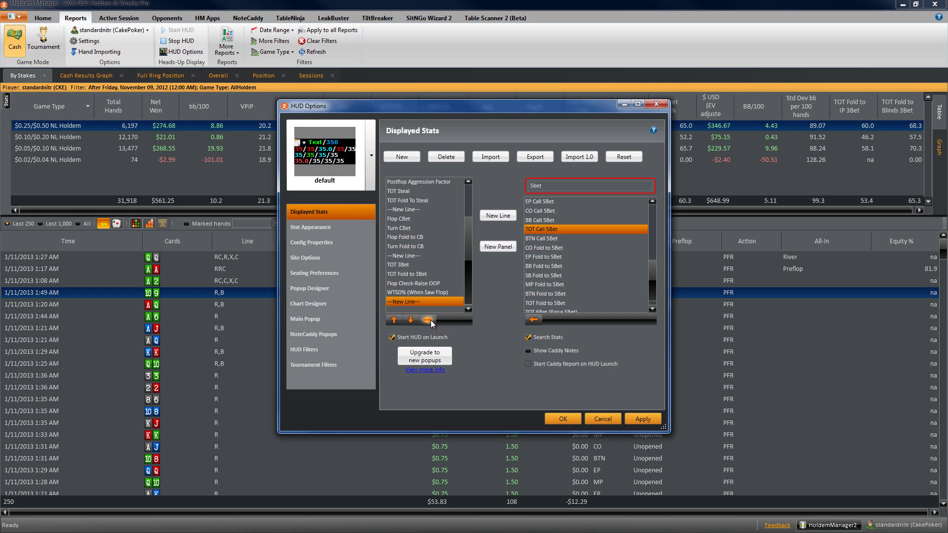
Move WTSD% (When Saw Flop) down and back up, then delete the line break below it.
{"action": "left_click", "coordinate": [421, 292]}
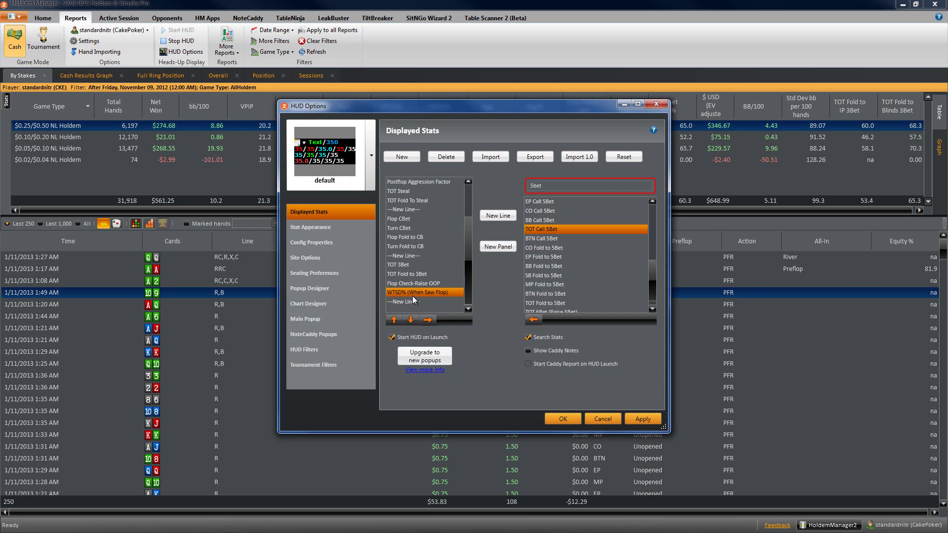
{"action": "left_click", "coordinate": [411, 321]}
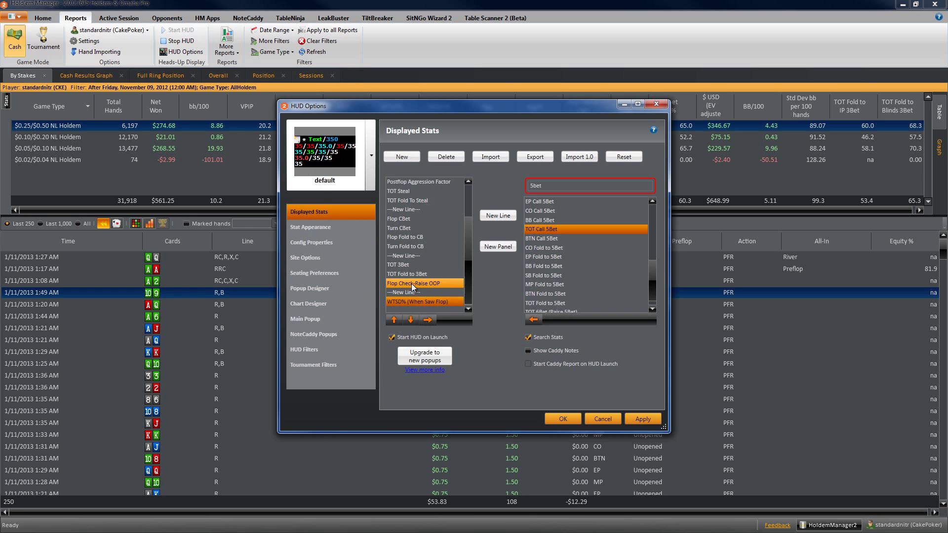
{"action": "left_click", "coordinate": [394, 321]}
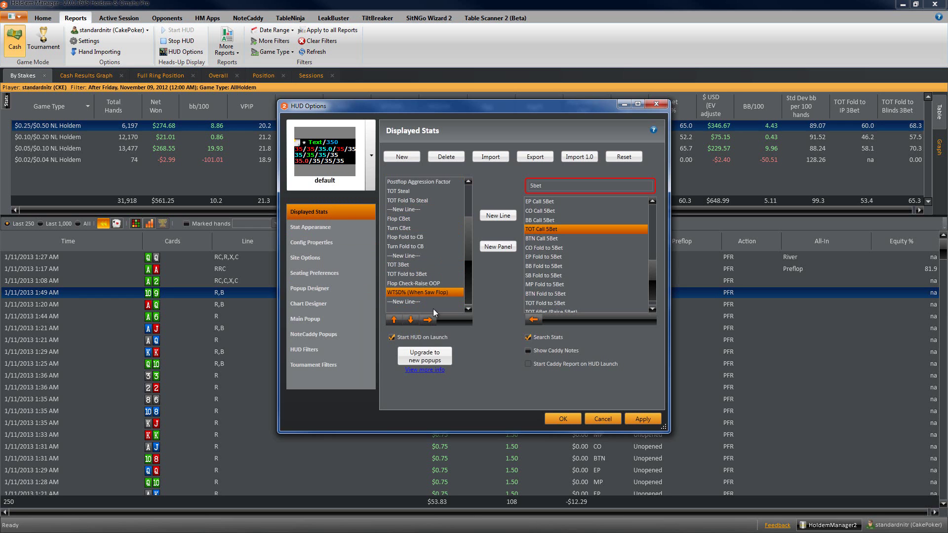
{"action": "left_click", "coordinate": [417, 302]}
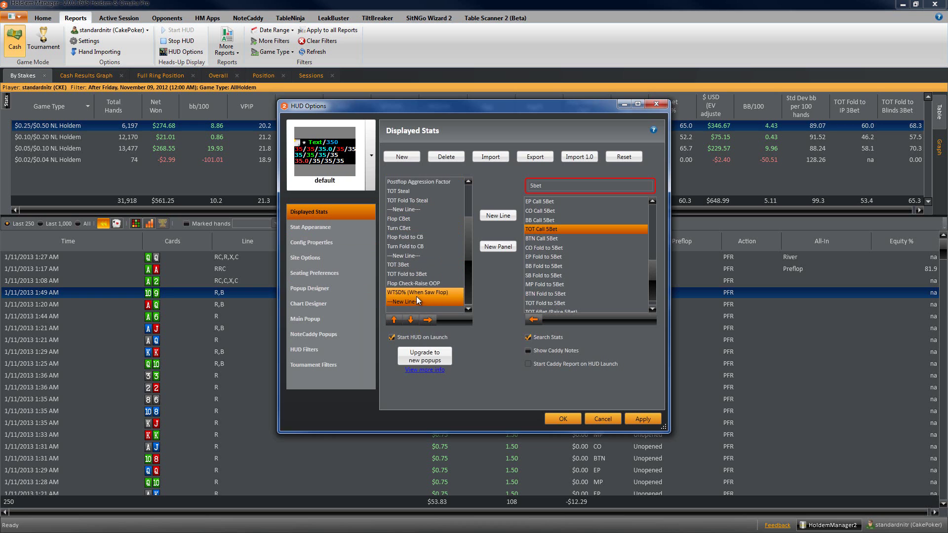
{"action": "left_click", "coordinate": [428, 320]}
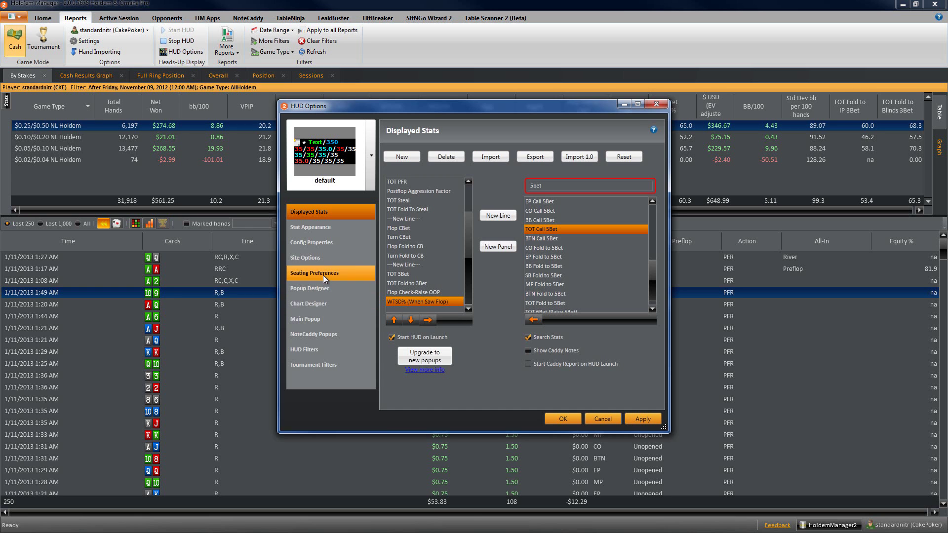
In Site Options, assign the default HUD configuration to Any site and apply it.
{"action": "left_click", "coordinate": [324, 259]}
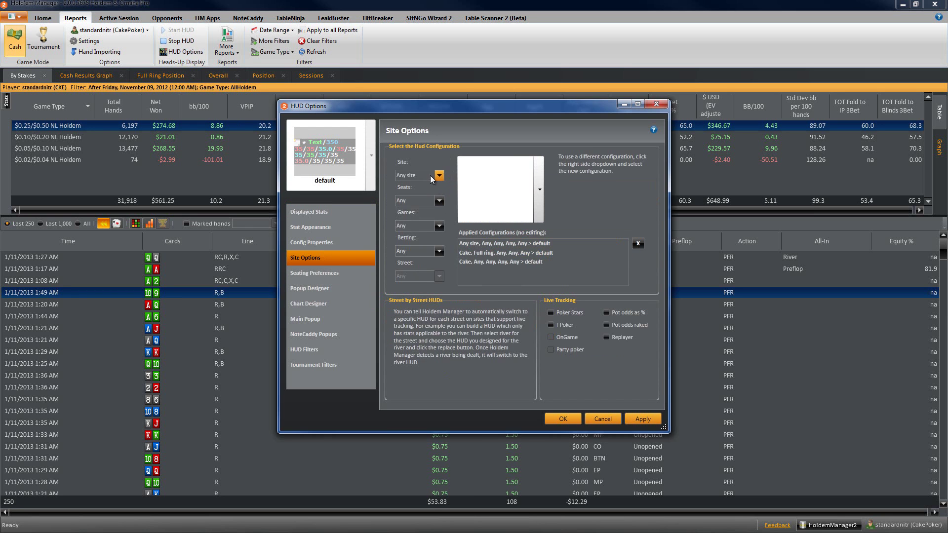
{"action": "left_click", "coordinate": [409, 179]}
{"action": "left_click", "coordinate": [420, 185]}
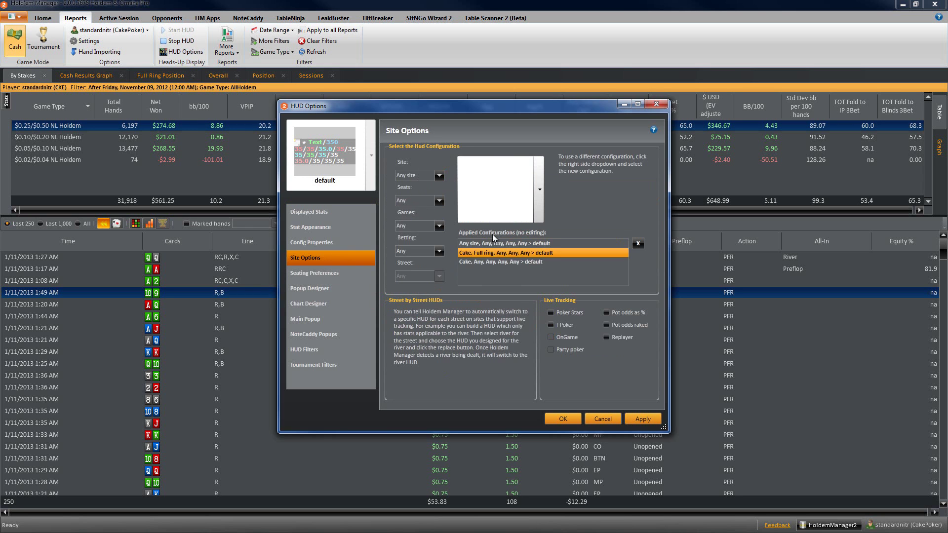
{"action": "left_click", "coordinate": [538, 191]}
{"action": "scroll", "coordinate": [531, 289], "scroll_direction": "down", "scroll_amount": 3}
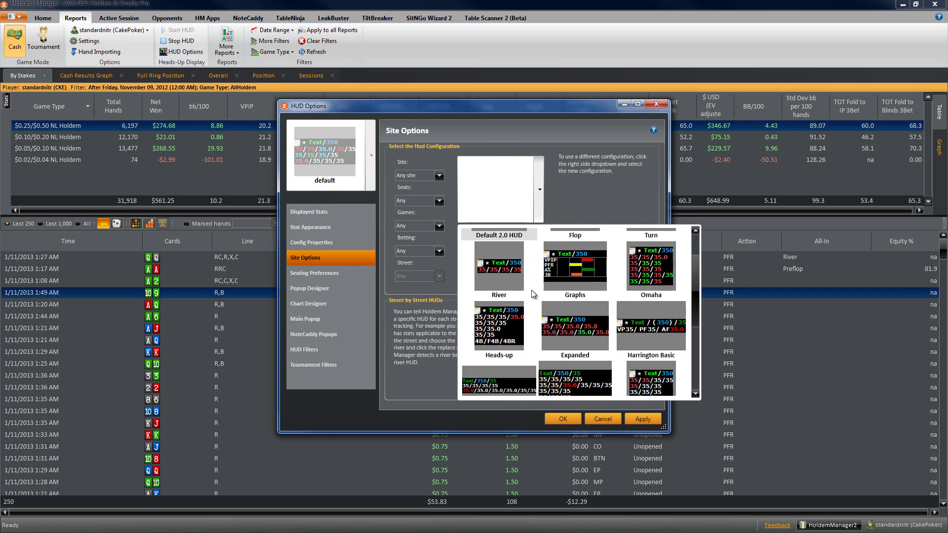
{"action": "scroll", "coordinate": [532, 305], "scroll_direction": "down", "scroll_amount": 1}
{"action": "left_click", "coordinate": [496, 311]}
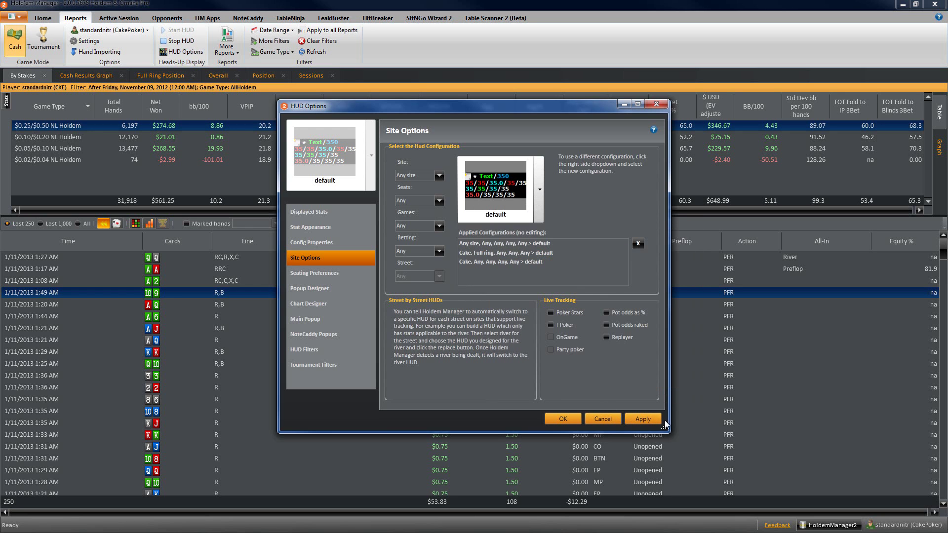
{"action": "left_click", "coordinate": [643, 420]}
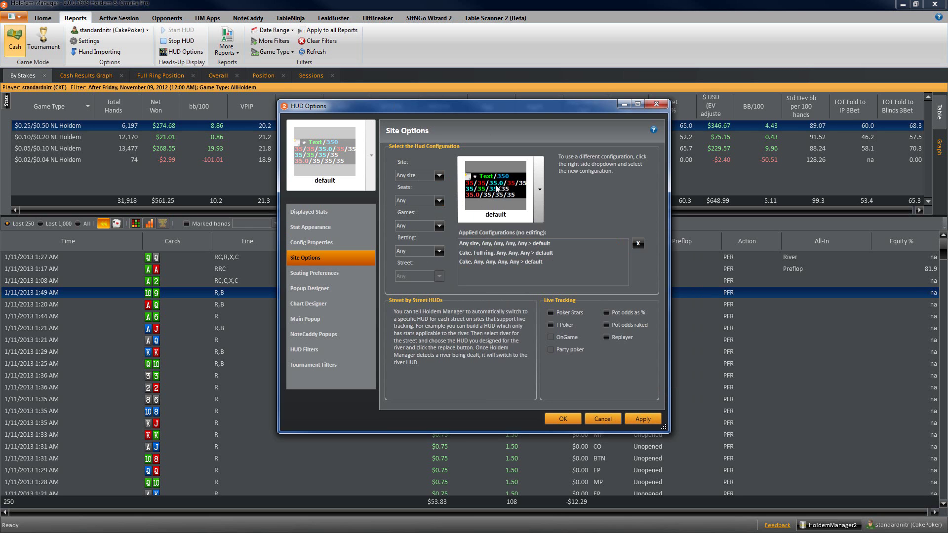
Select Cake as the site and give it the default HUD configuration.
{"action": "left_click", "coordinate": [440, 176]}
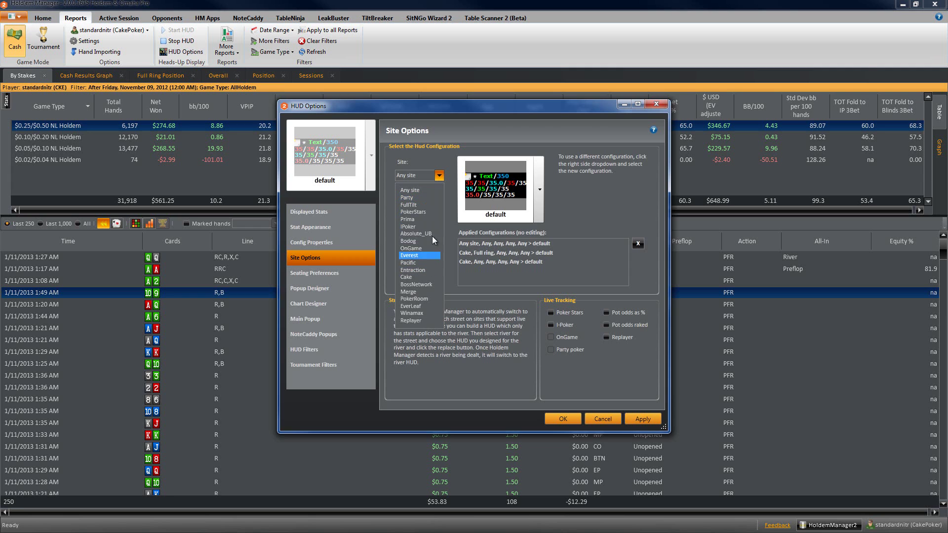
{"action": "left_click", "coordinate": [412, 278]}
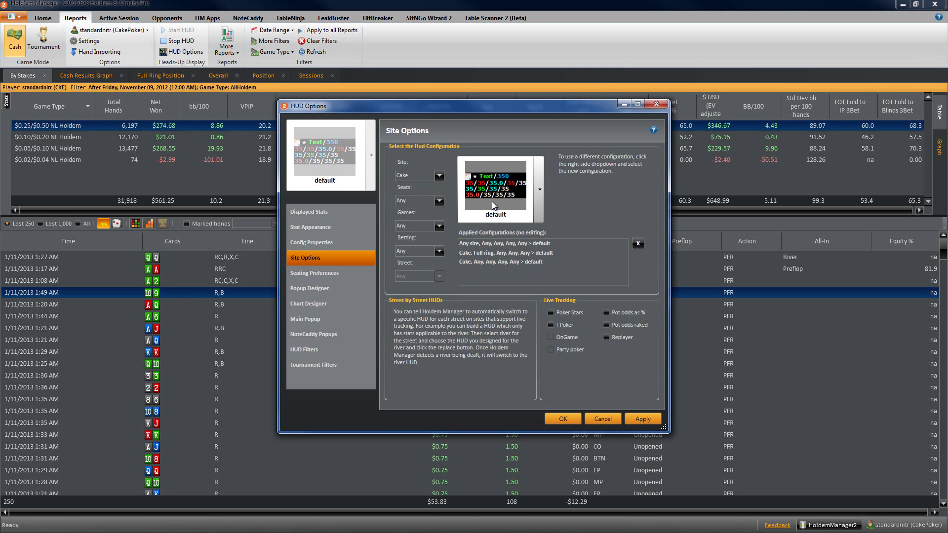
{"action": "left_click", "coordinate": [541, 191]}
{"action": "left_click", "coordinate": [493, 315]}
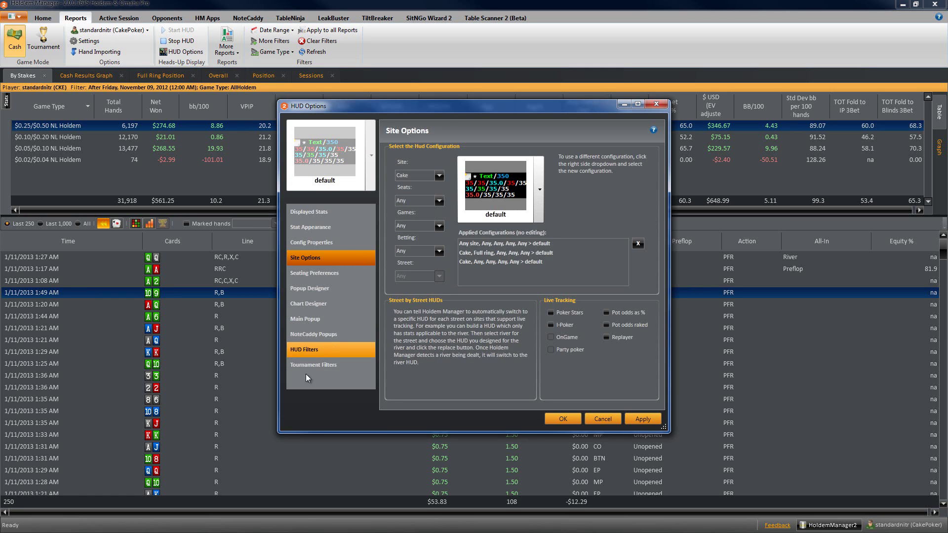
Open the Popup Designer and view the Default_Preflop popup.
{"action": "left_click", "coordinate": [317, 292]}
{"action": "left_click", "coordinate": [441, 175]}
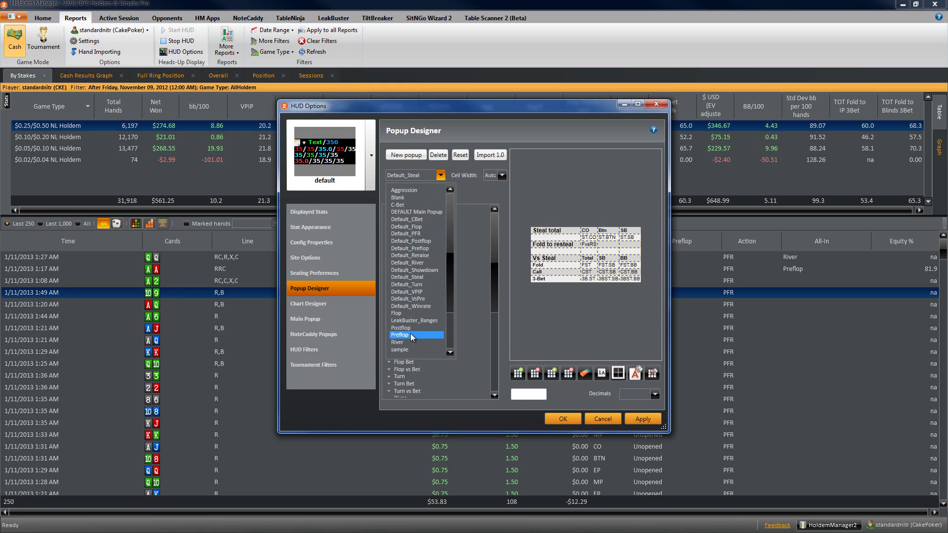
{"action": "left_click", "coordinate": [425, 245]}
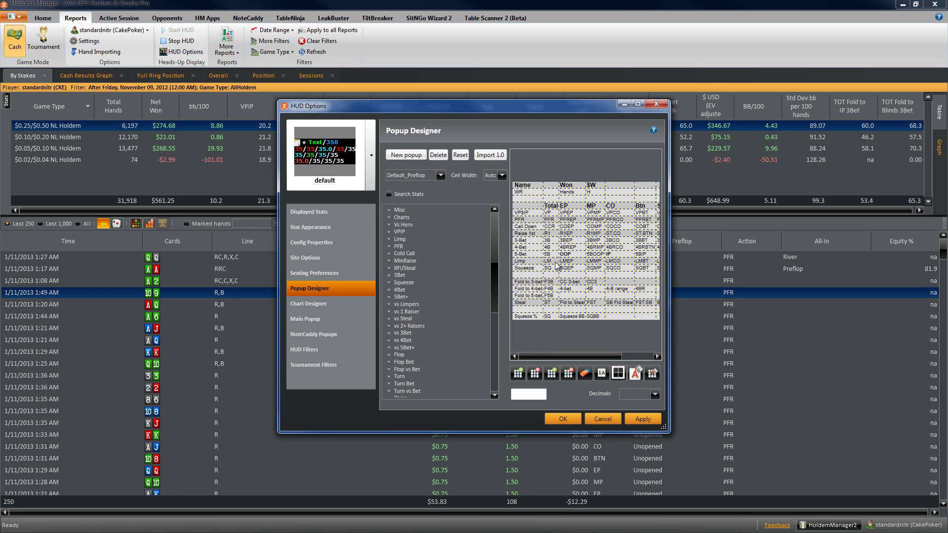
Switch to Default_Postflop and inspect its Fold CBet to Raise cell.
{"action": "left_click", "coordinate": [441, 174]}
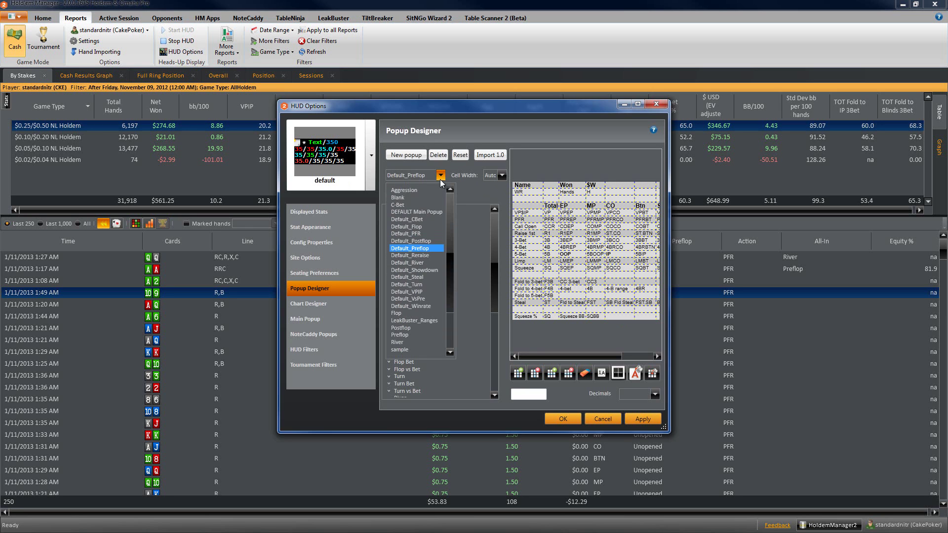
{"action": "left_click", "coordinate": [433, 241]}
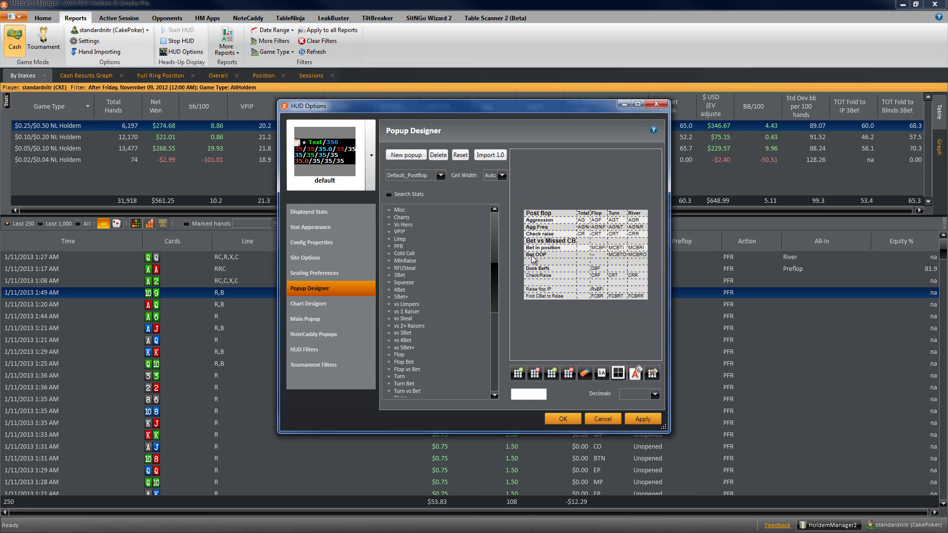
{"action": "left_click", "coordinate": [537, 296]}
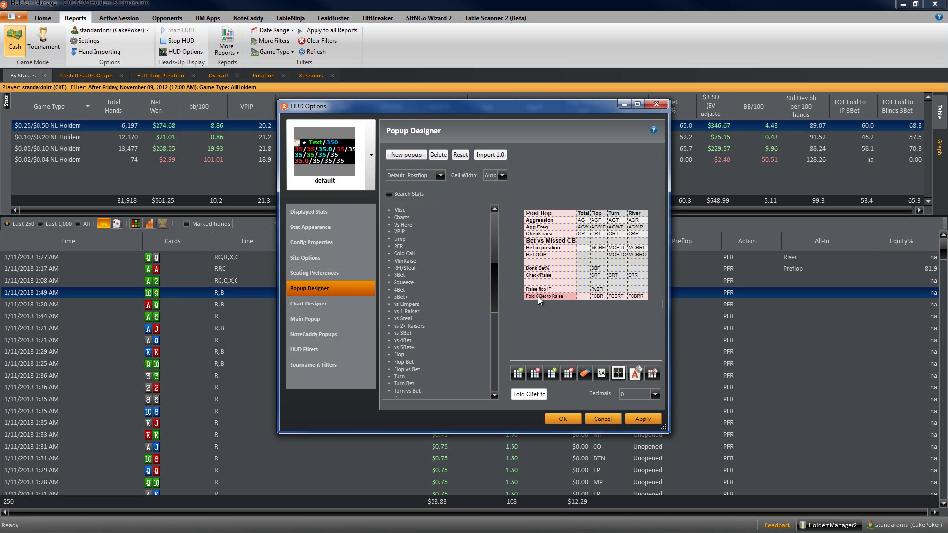